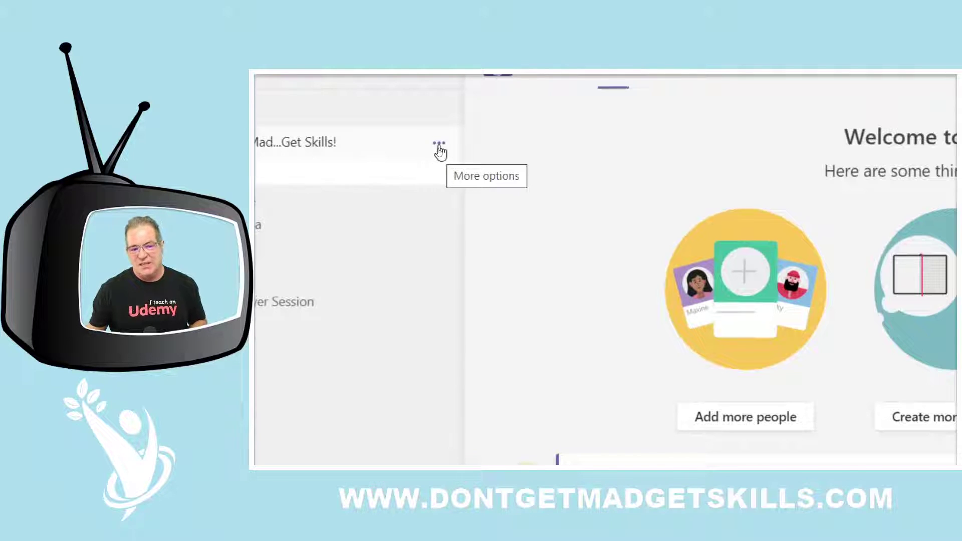
Open the Social Media channel, showing its LIVESTREAMS and CONTENT_CALENDAR posts and tabs
click(440, 148)
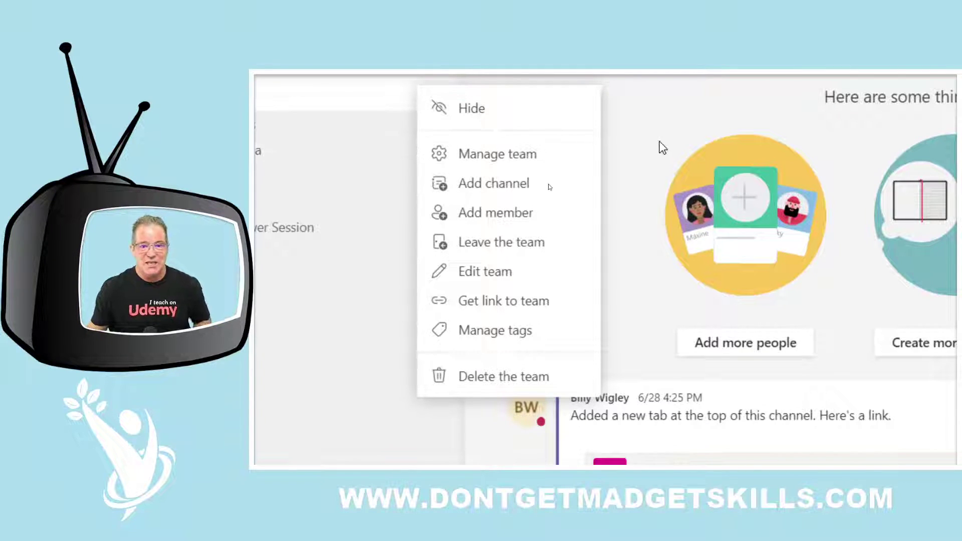
click(661, 147)
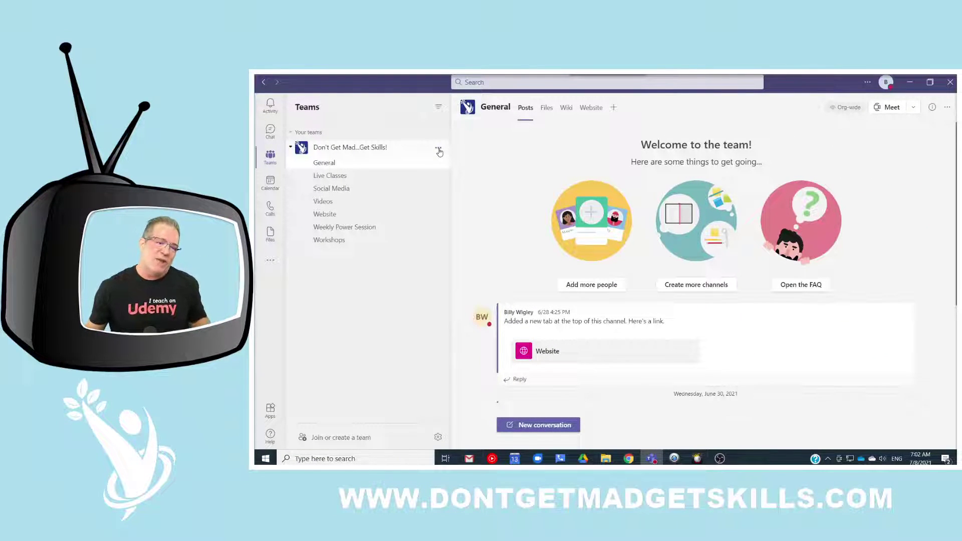
click(415, 189)
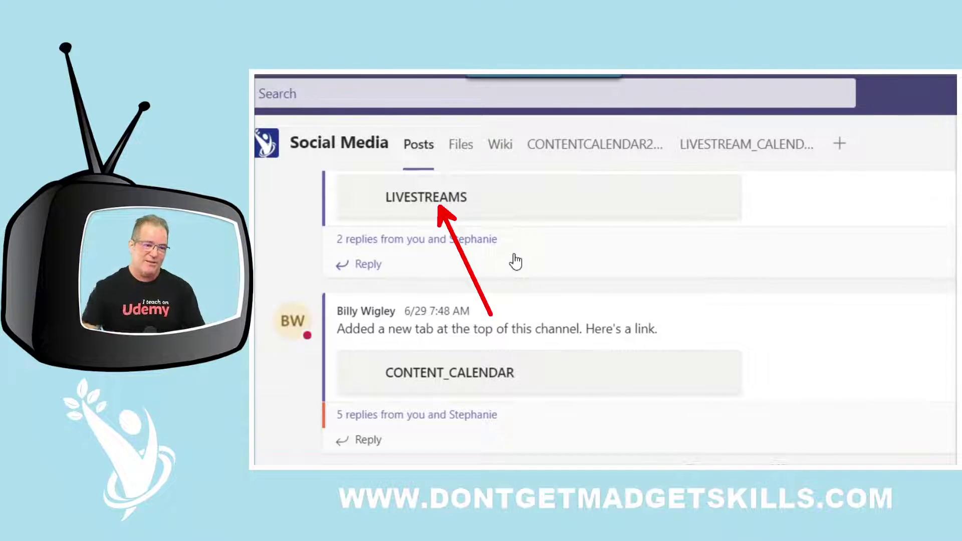
click(776, 154)
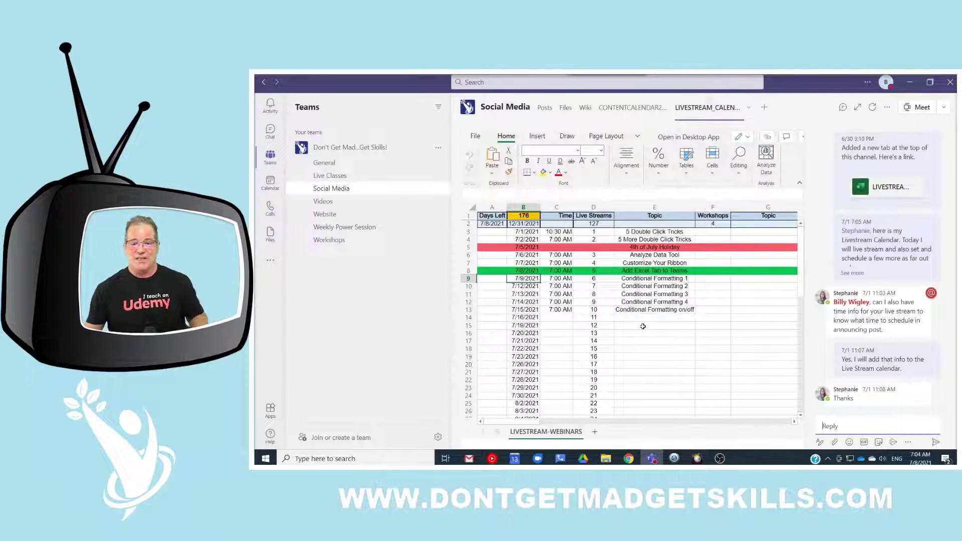
scroll(643, 327, down, 2)
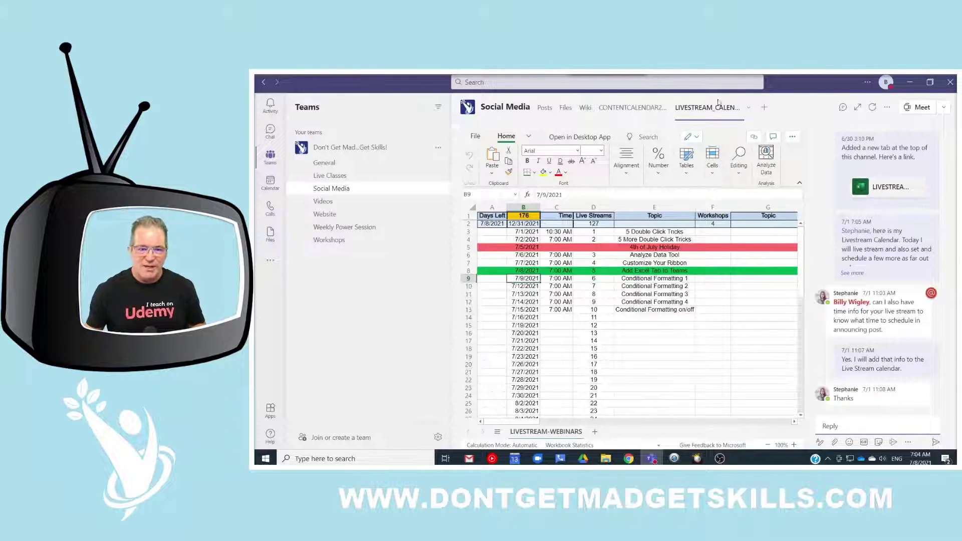
click(345, 190)
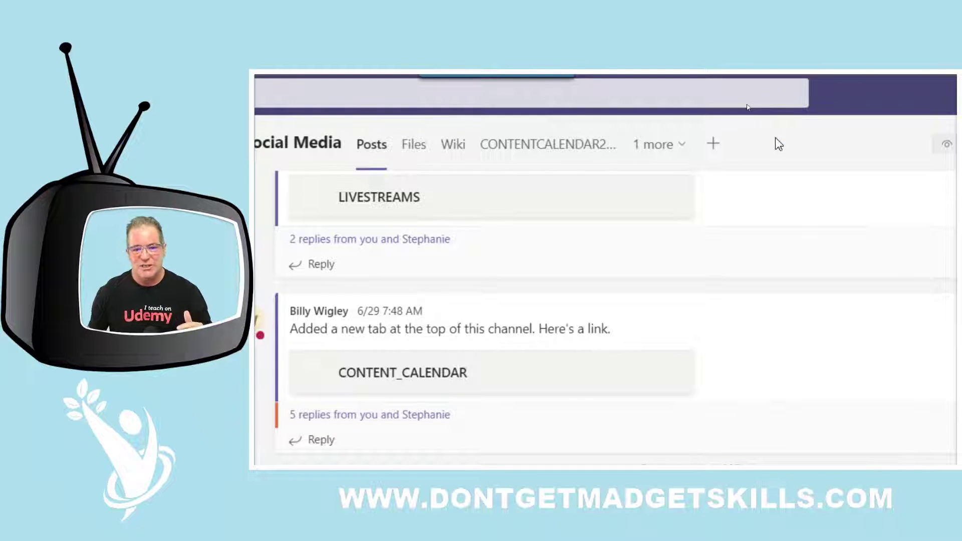
Open the Add a tab dialog and browse its apps, such as Excel, Forms, Wiki and YouTube
click(713, 146)
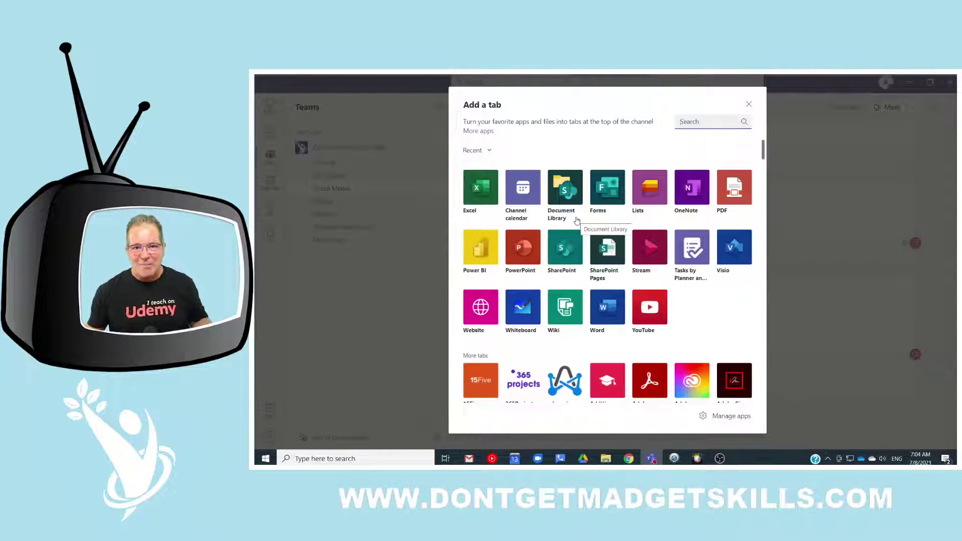
scroll(721, 299, down, 4)
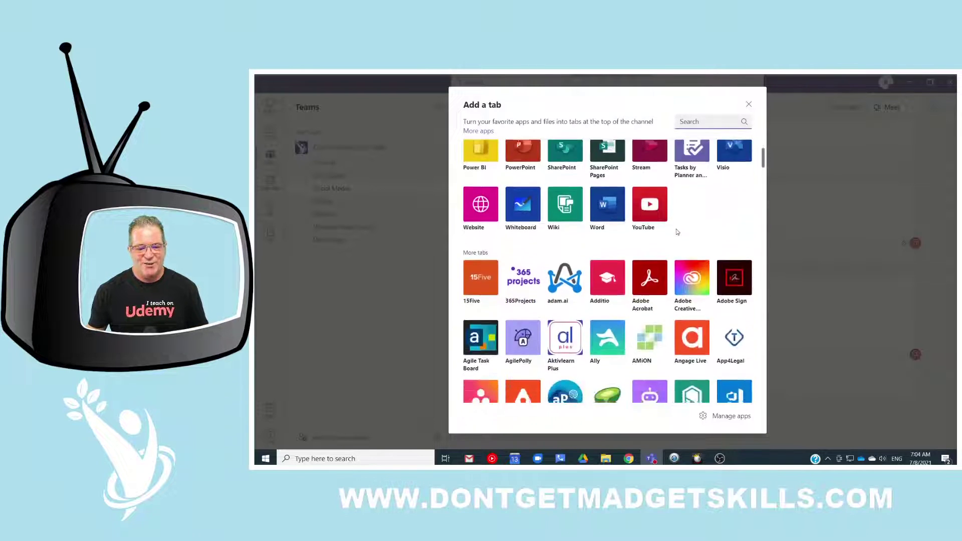
scroll(659, 196, down, 5)
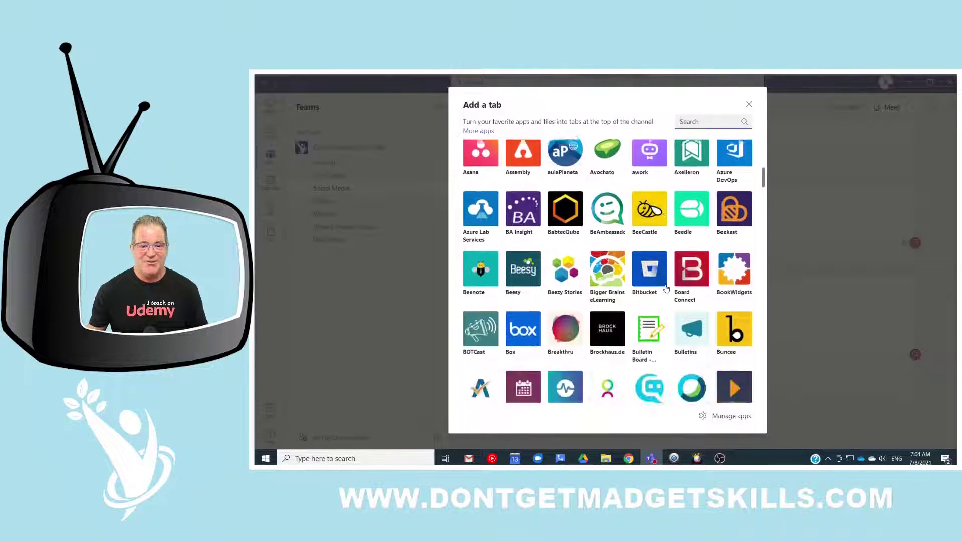
scroll(667, 288, down, 5)
scroll(623, 228, up, 7)
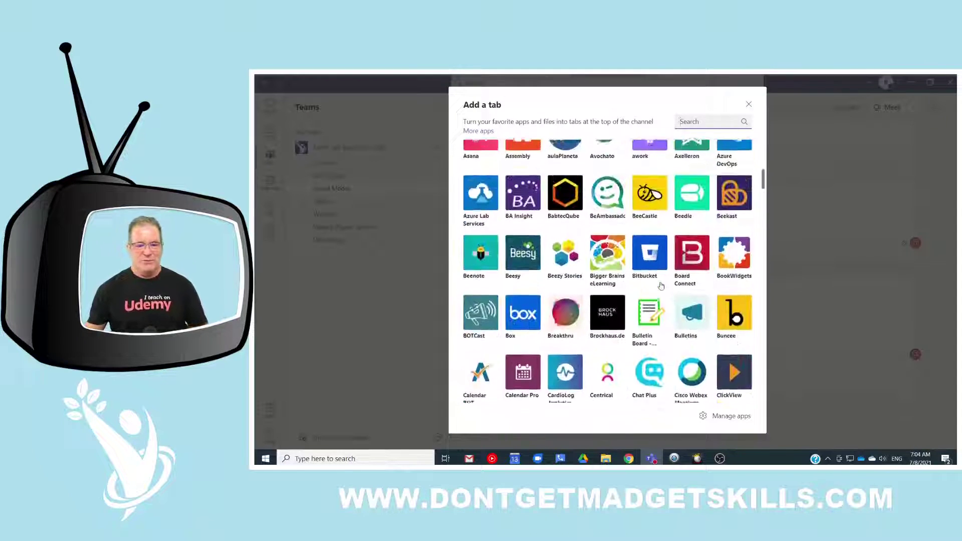
scroll(623, 228, up, 1)
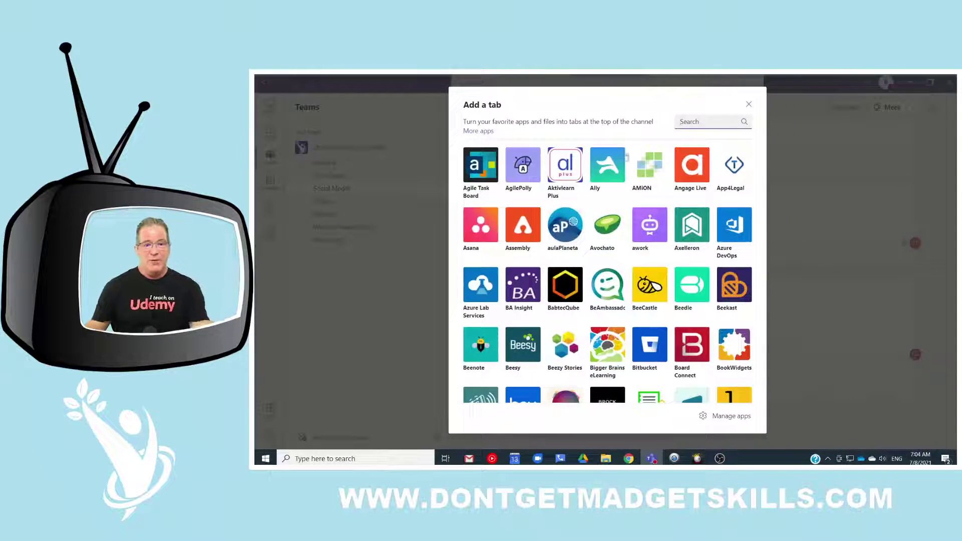
scroll(626, 290, up, 5)
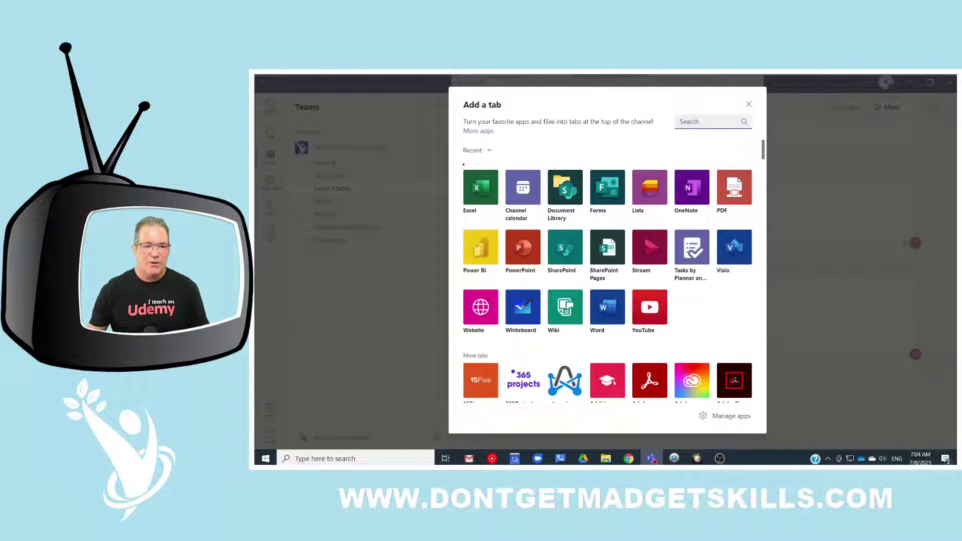
mouse_move(453, 143)
mouse_down()
mouse_move(489, 160)
mouse_move(474, 141)
mouse_move(451, 164)
mouse_move(533, 334)
mouse_move(757, 329)
mouse_up()
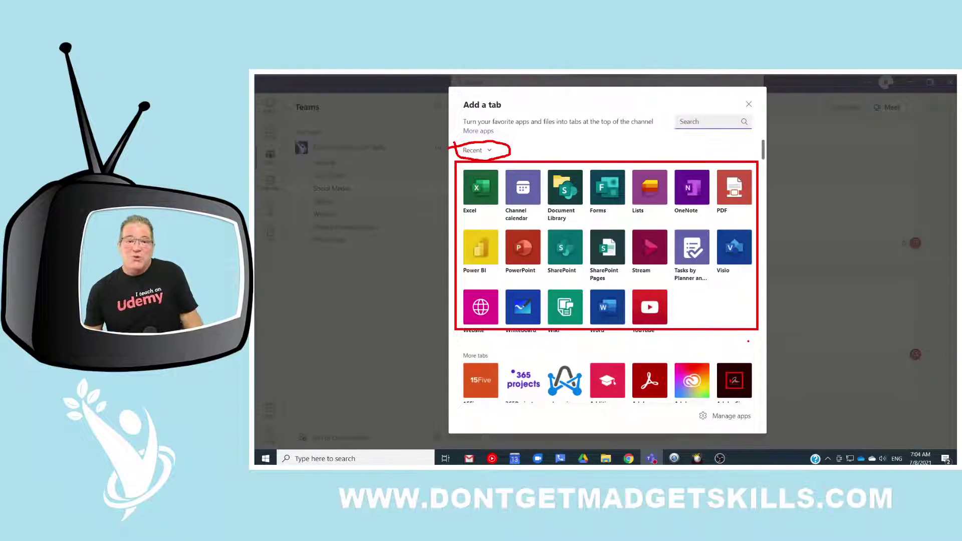
drag(481, 210, 500, 275)
key(Escape)
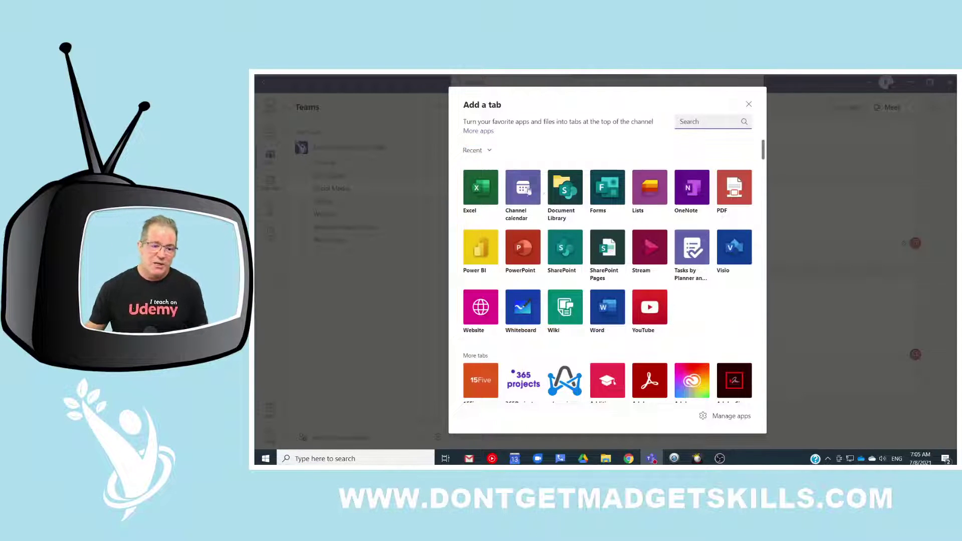
Create an Excel tab from the LIVESTREAM_CALENDAR.xlsx workbook and save it
click(488, 195)
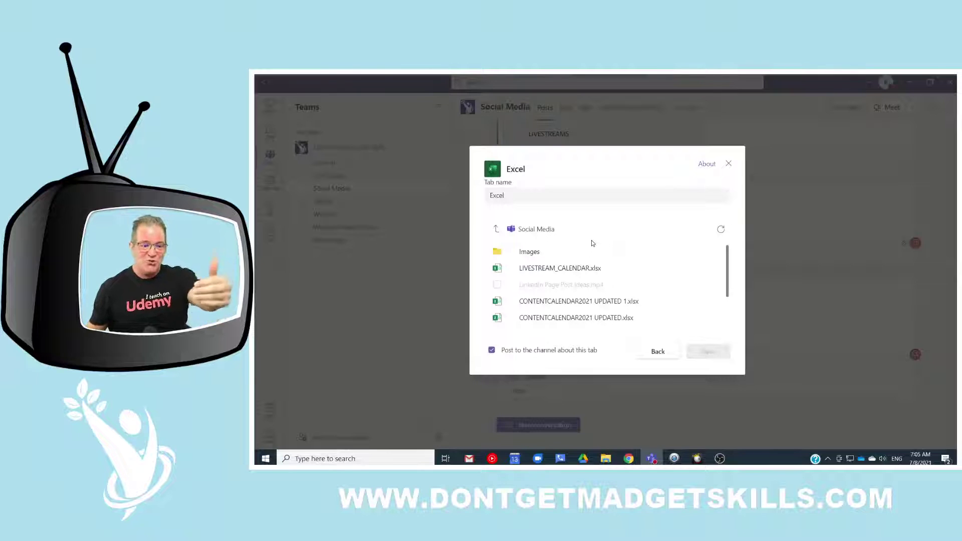
scroll(595, 282, down, 2)
scroll(589, 308, up, 2)
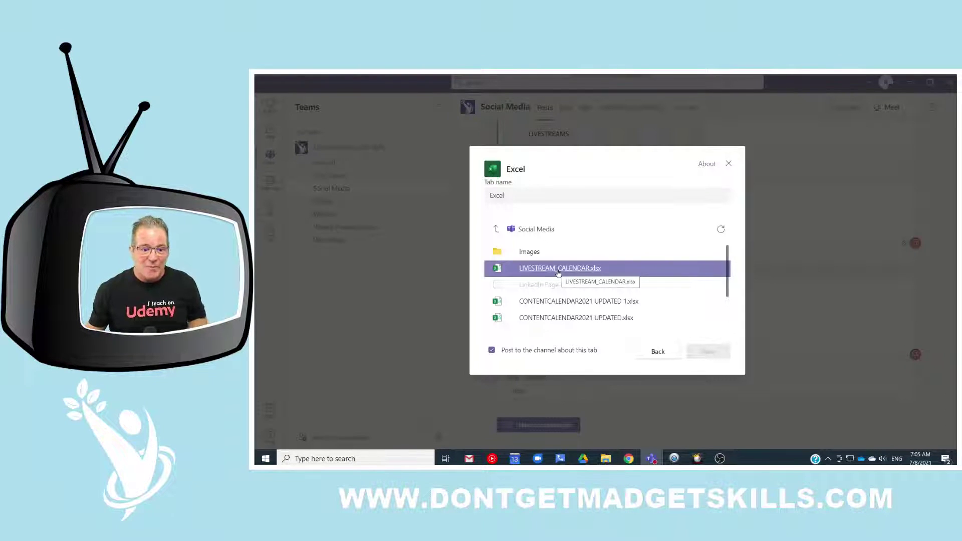
click(559, 270)
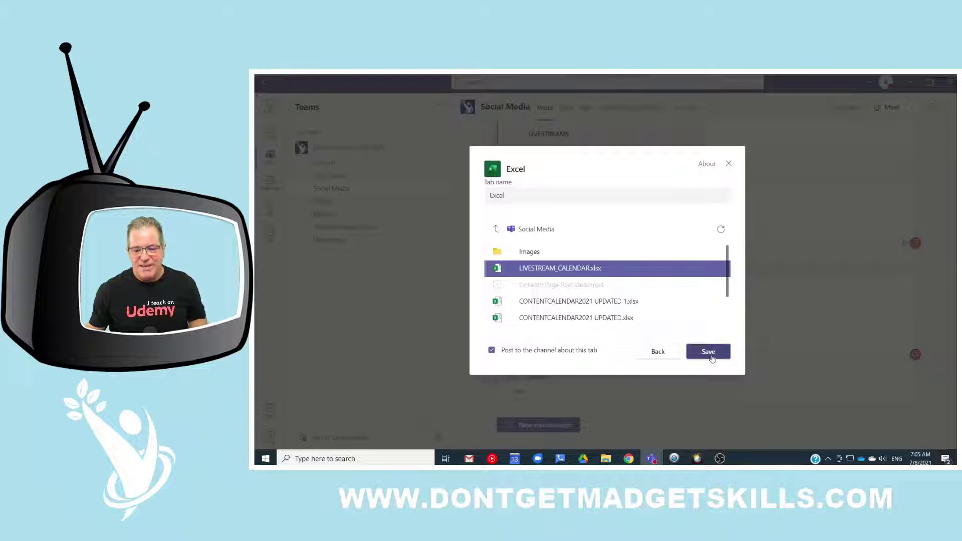
click(713, 352)
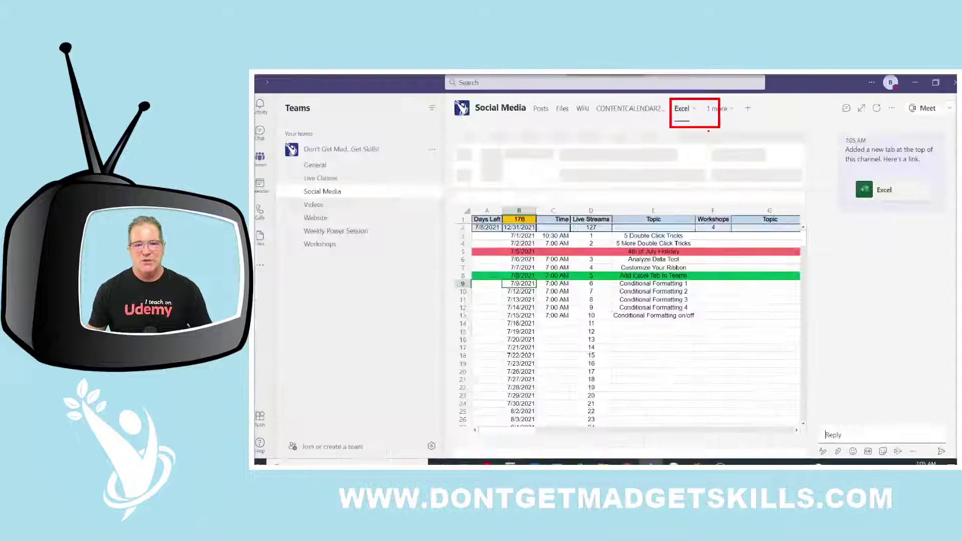
Review the LIVESTREAM-WEBINARS sheet, check the overflow tabs, and show the Excel tab's options
click(695, 109)
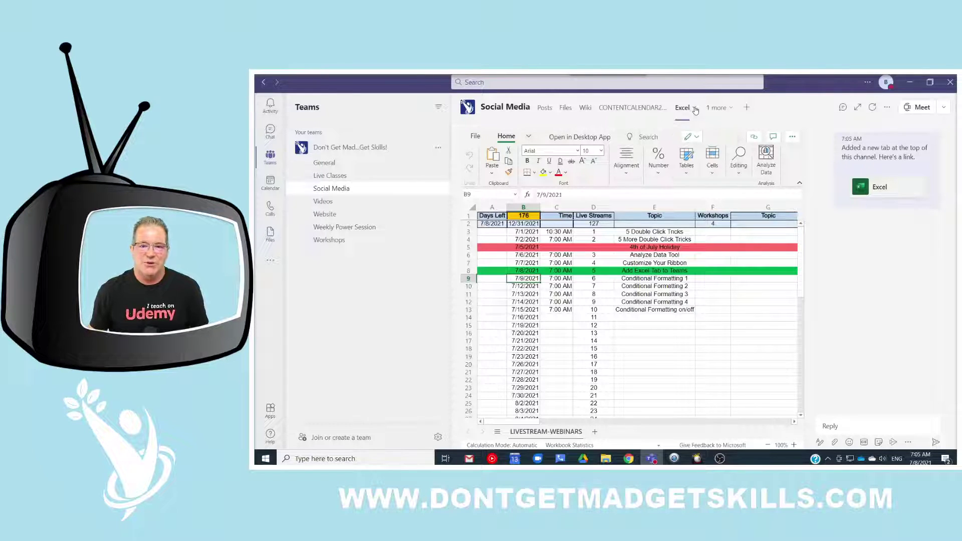
click(686, 114)
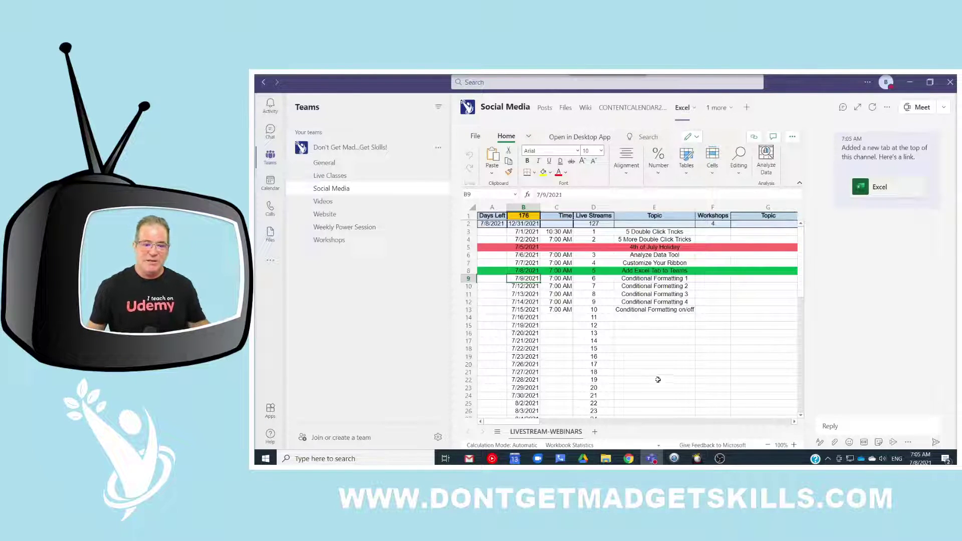
scroll(603, 314, down, 6)
scroll(604, 314, up, 6)
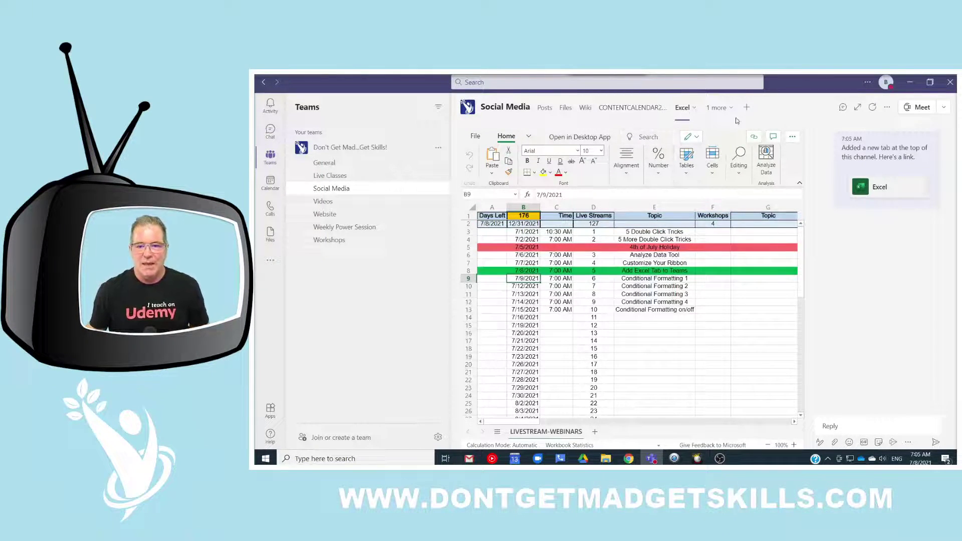
click(724, 108)
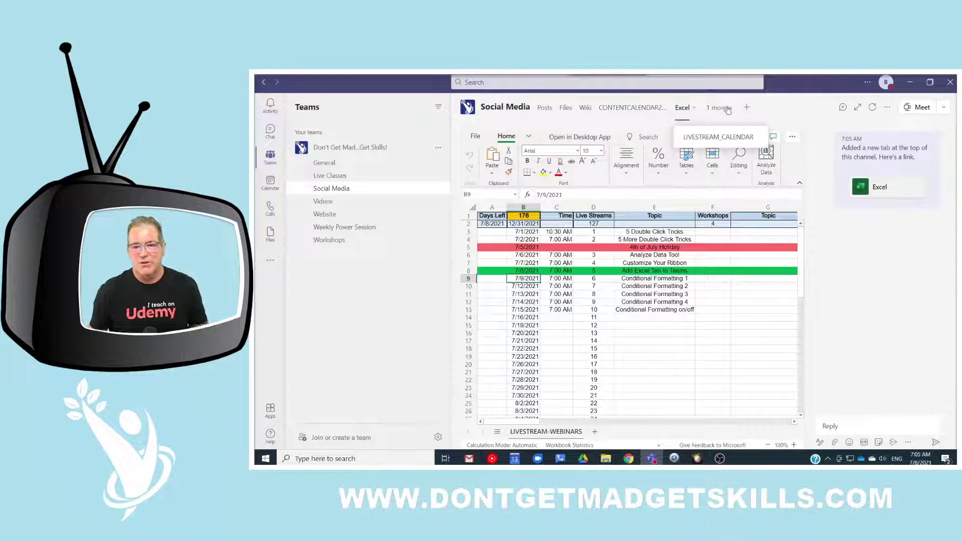
click(689, 111)
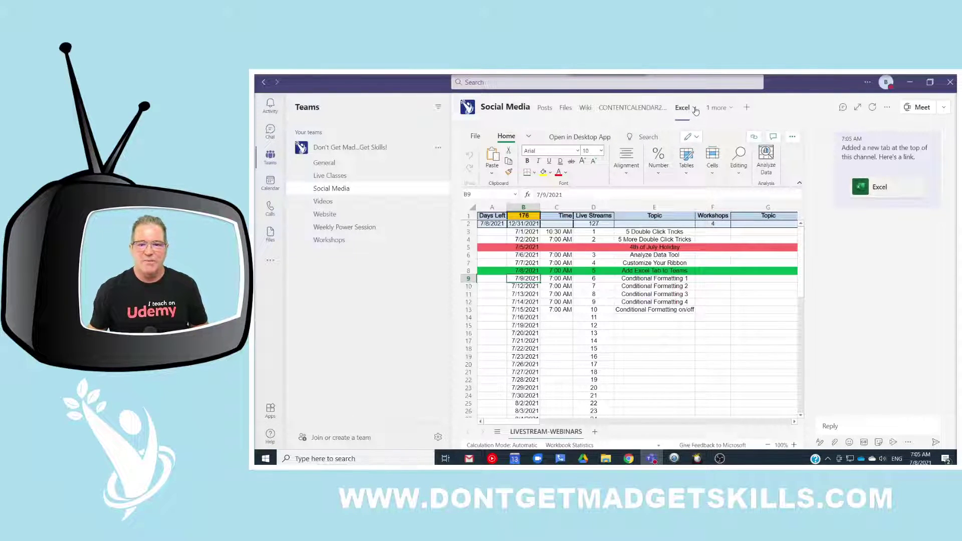
click(694, 109)
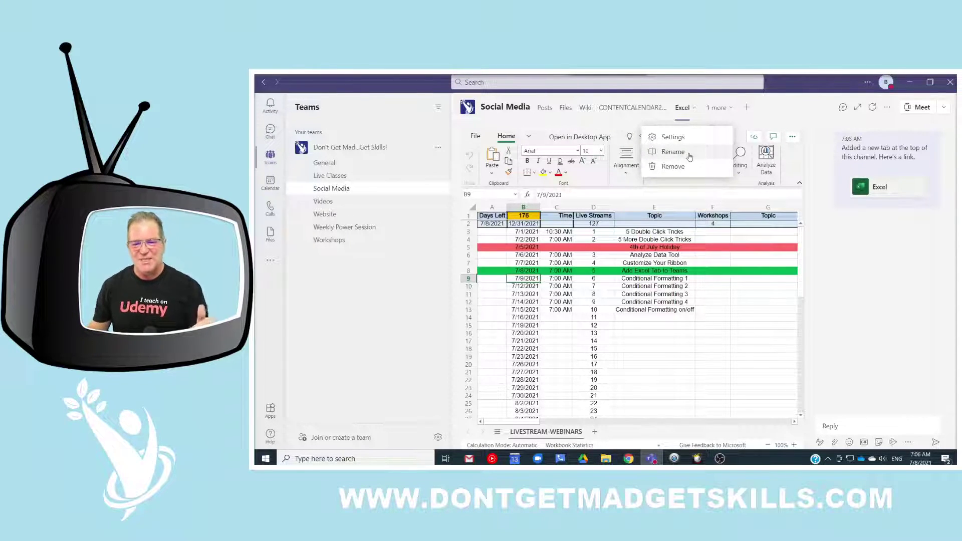
Remove the Excel tab and confirm it, then check which overflow tabs remain
click(761, 124)
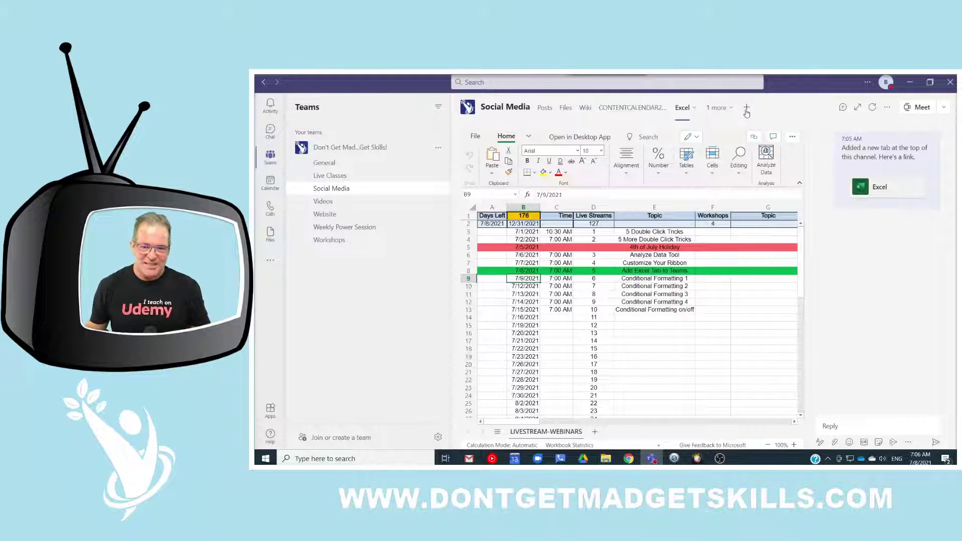
click(746, 109)
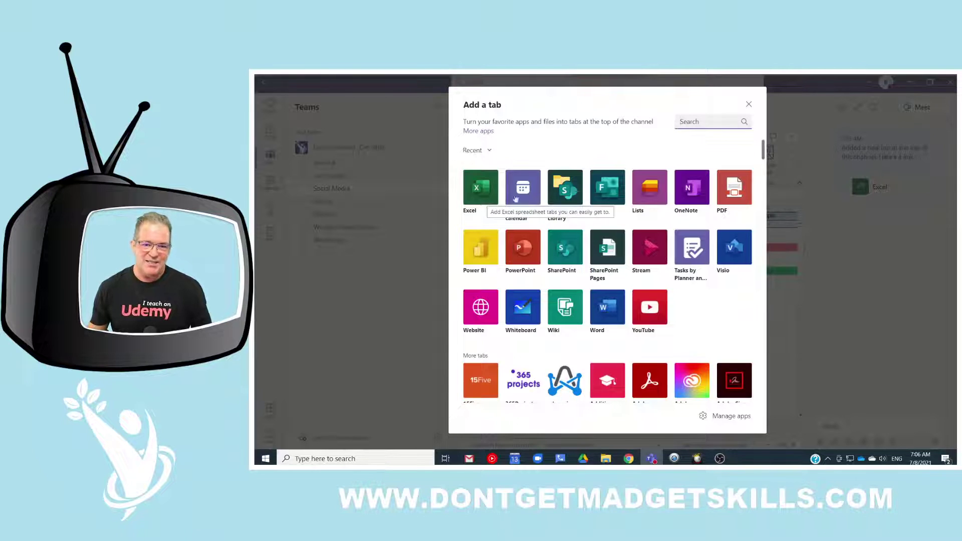
click(749, 104)
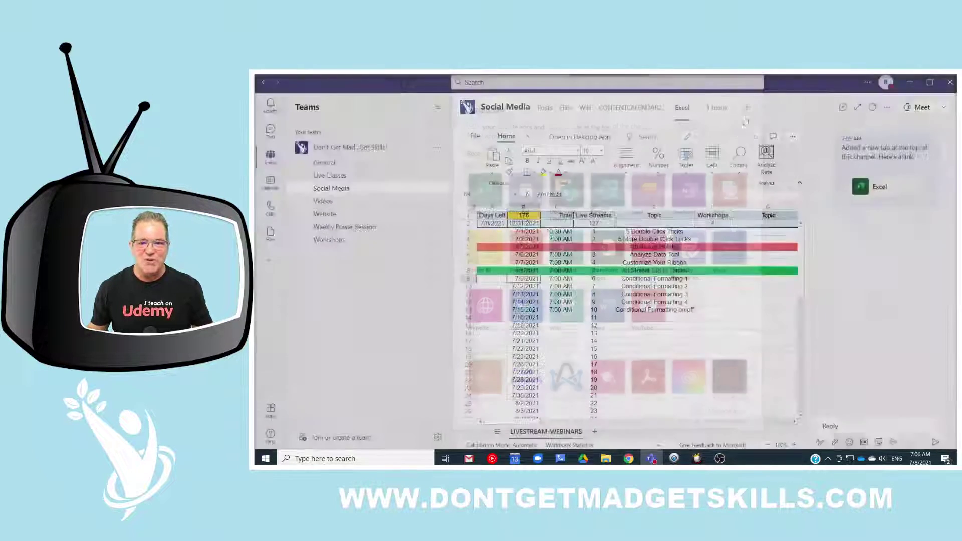
click(693, 110)
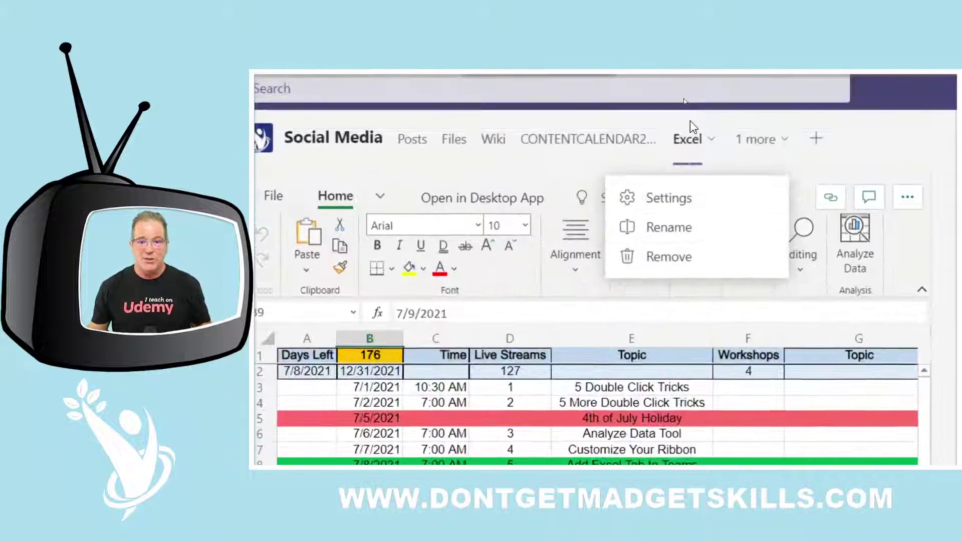
click(670, 258)
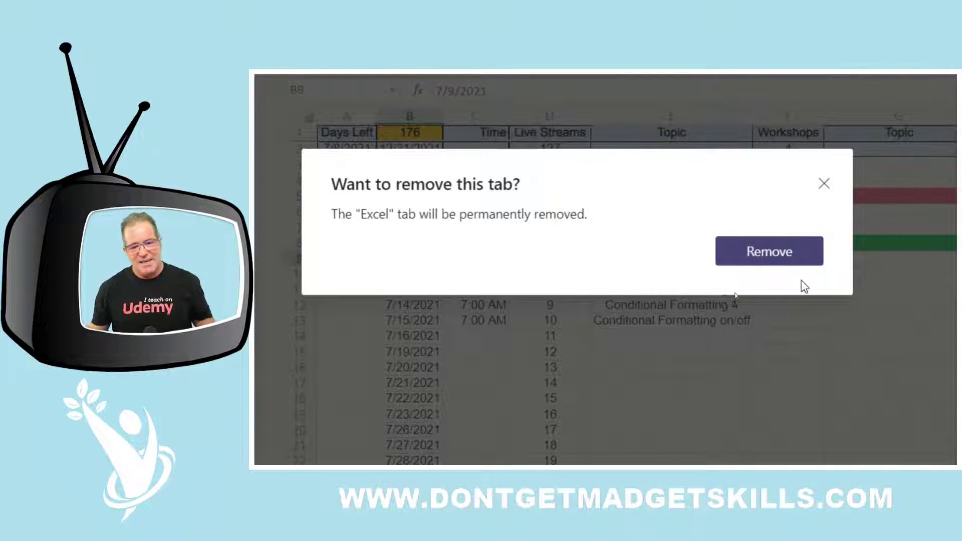
click(769, 251)
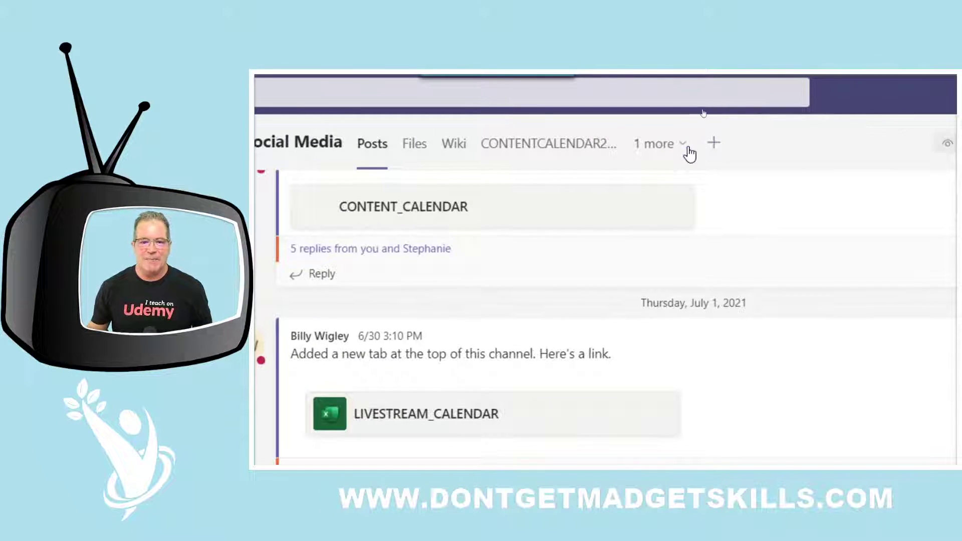
click(682, 144)
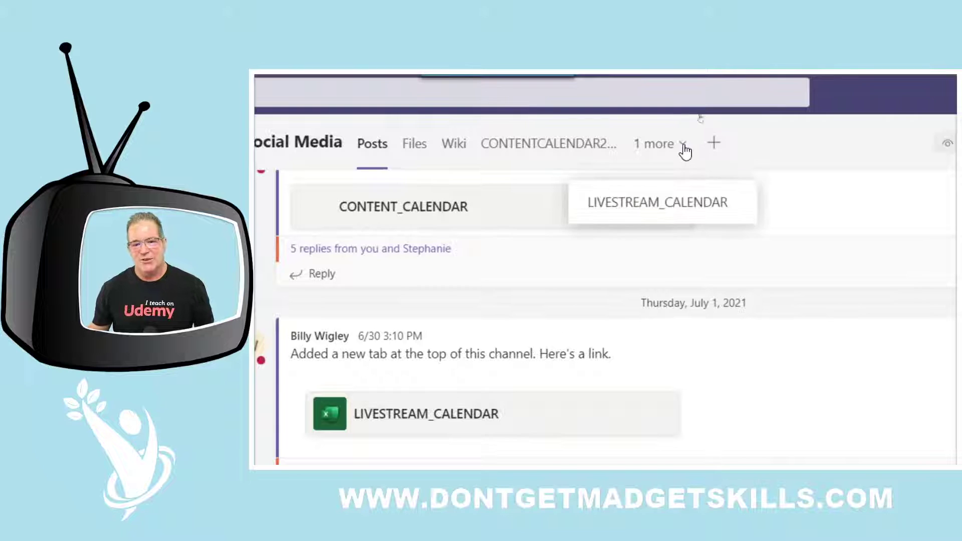
Open the Add a tab dialog again with the apps sorted by most recent
click(808, 154)
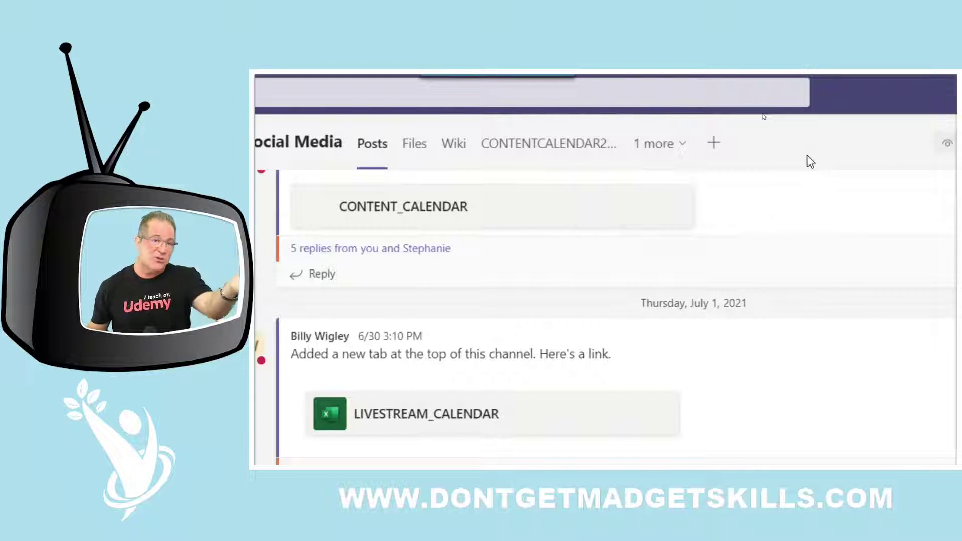
click(714, 148)
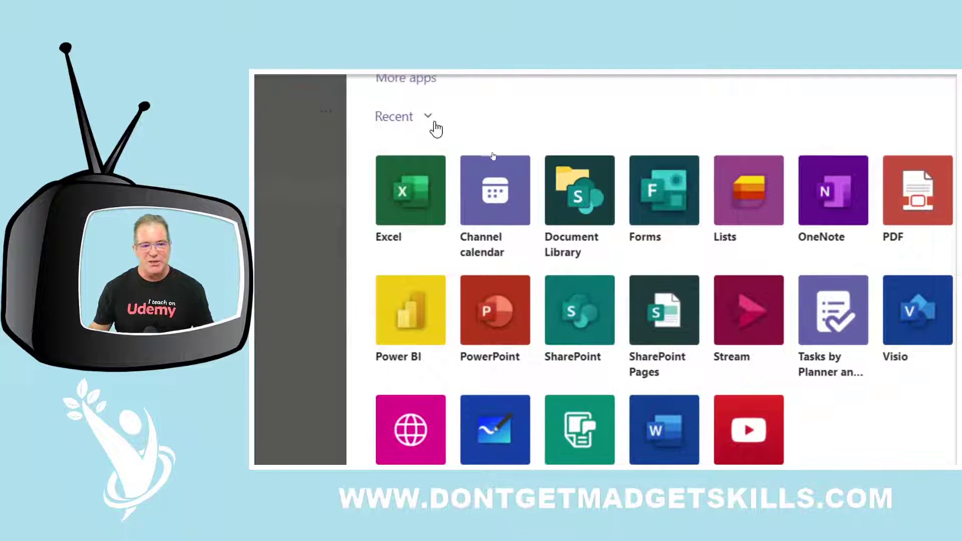
click(429, 128)
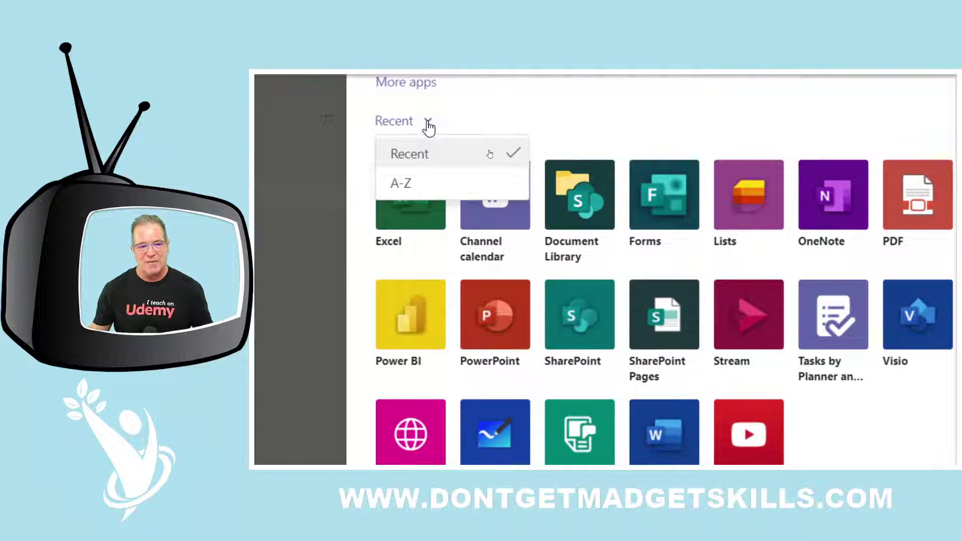
click(421, 155)
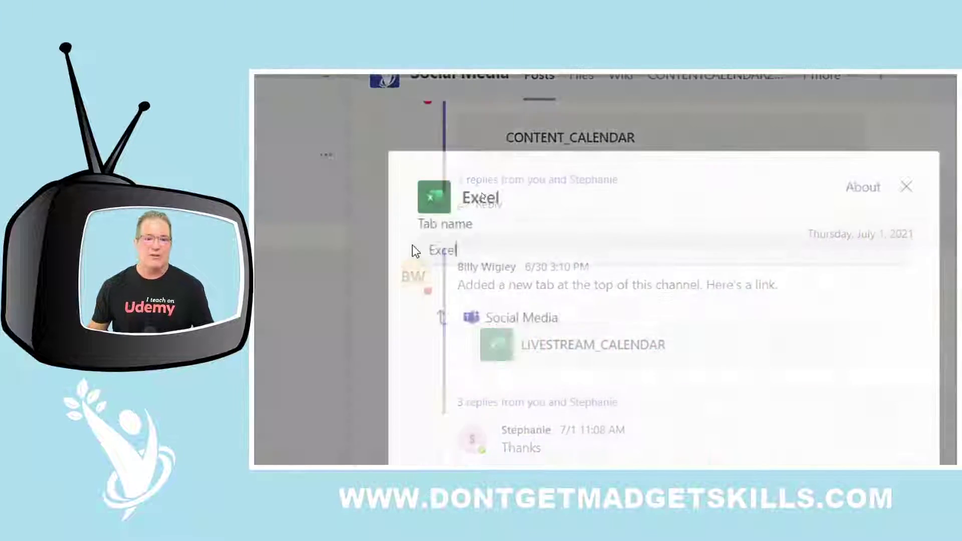
Replace the default tab name 'Excel' with 'The other LIVESTREAM SHEET'
double_click(481, 129)
click(477, 129)
drag(454, 146, 386, 146)
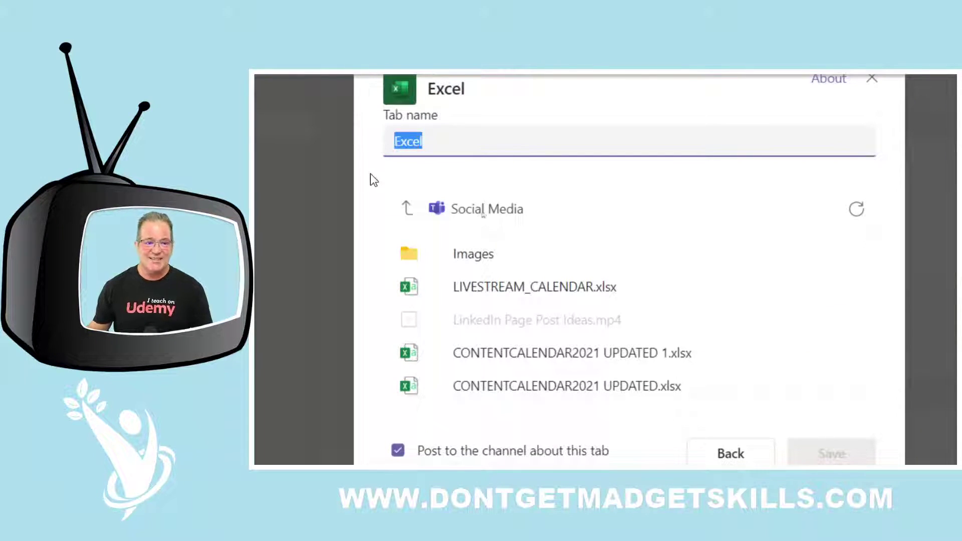
text(The )
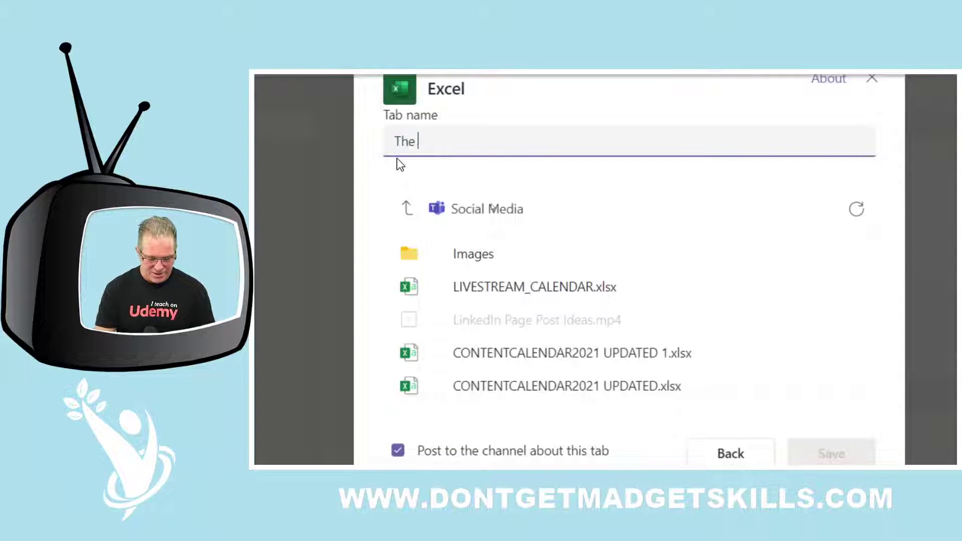
text(other L)
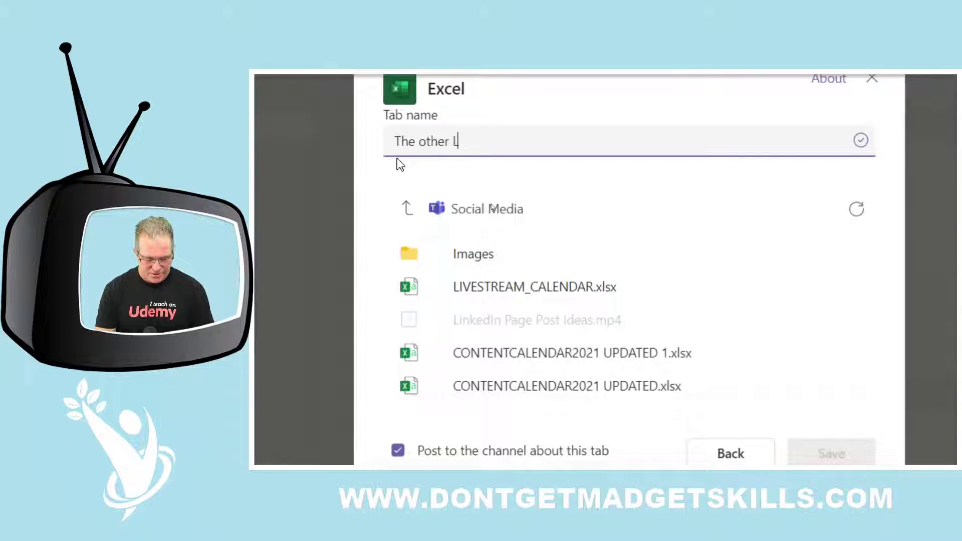
text(IVESTREA)
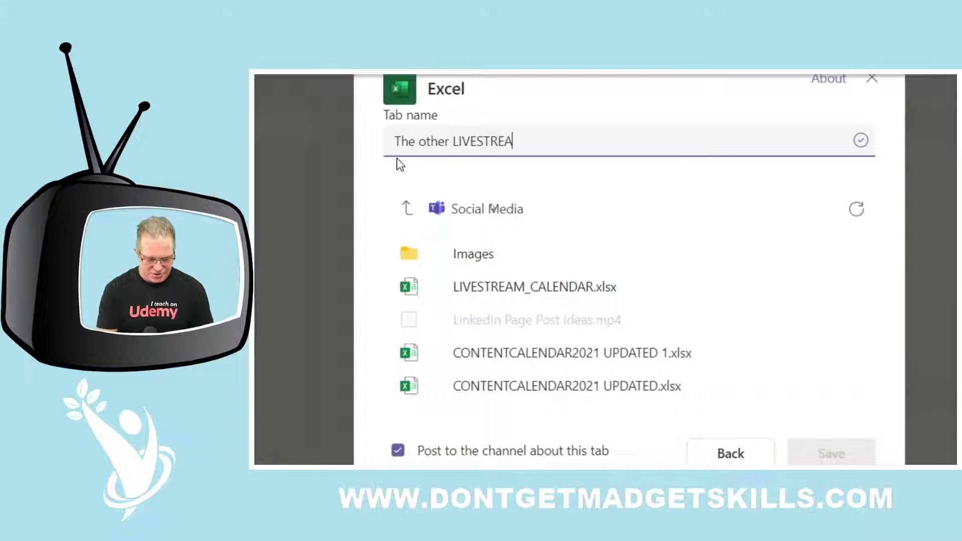
text(M S)
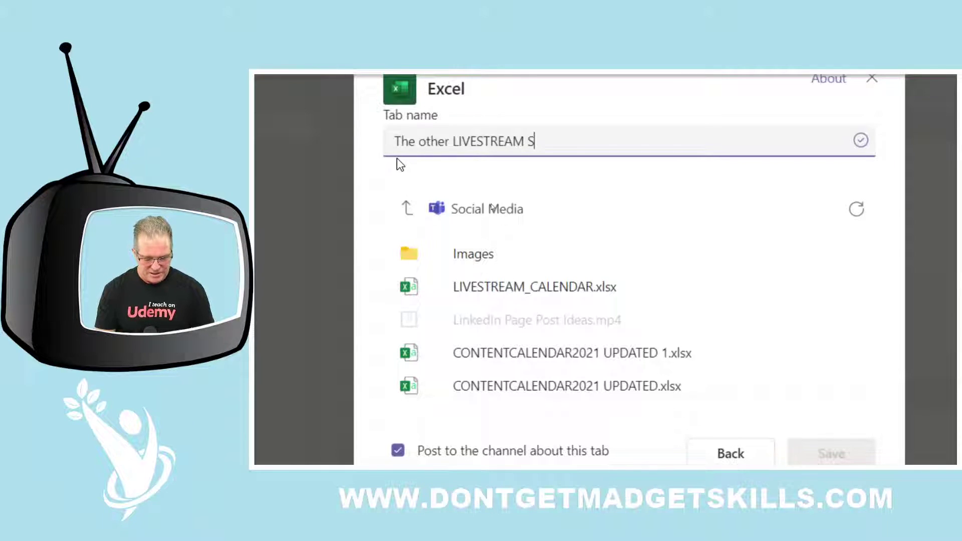
text(HEET)
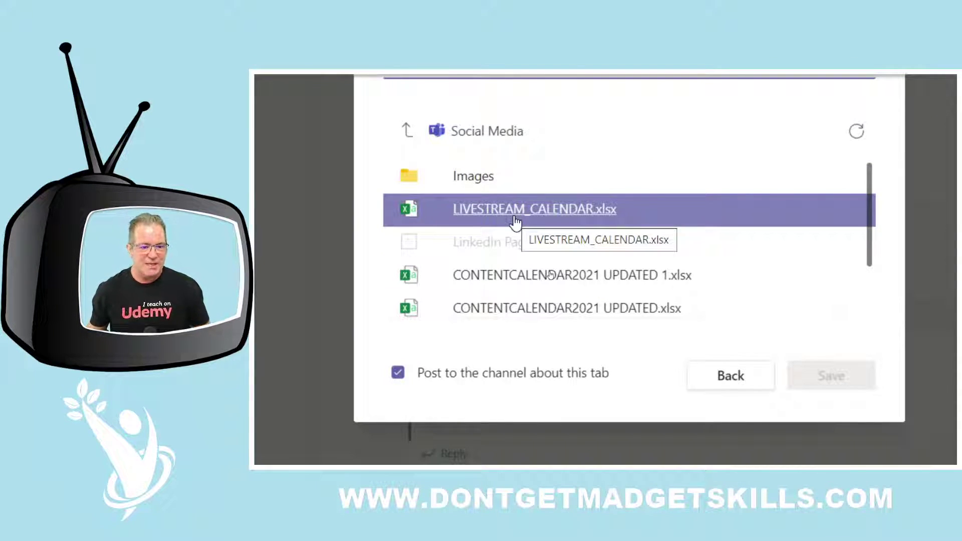
Choose LIVESTREAM_CALENDAR.xlsx as the tab's workbook and save the tab
click(594, 224)
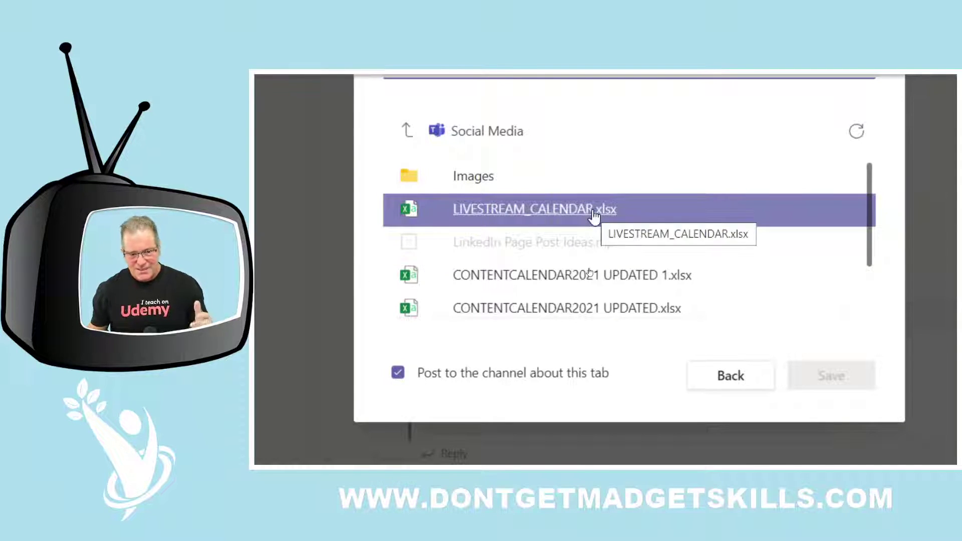
click(595, 215)
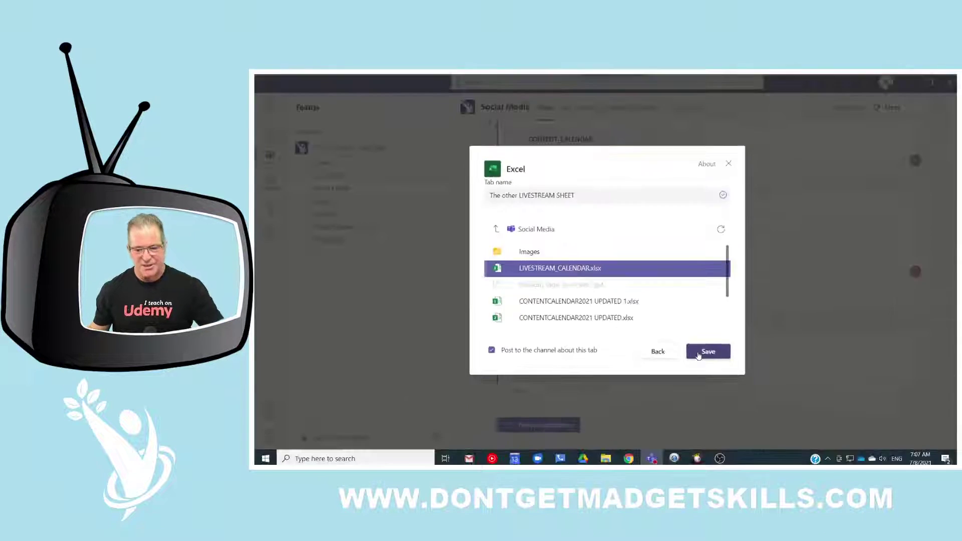
click(701, 354)
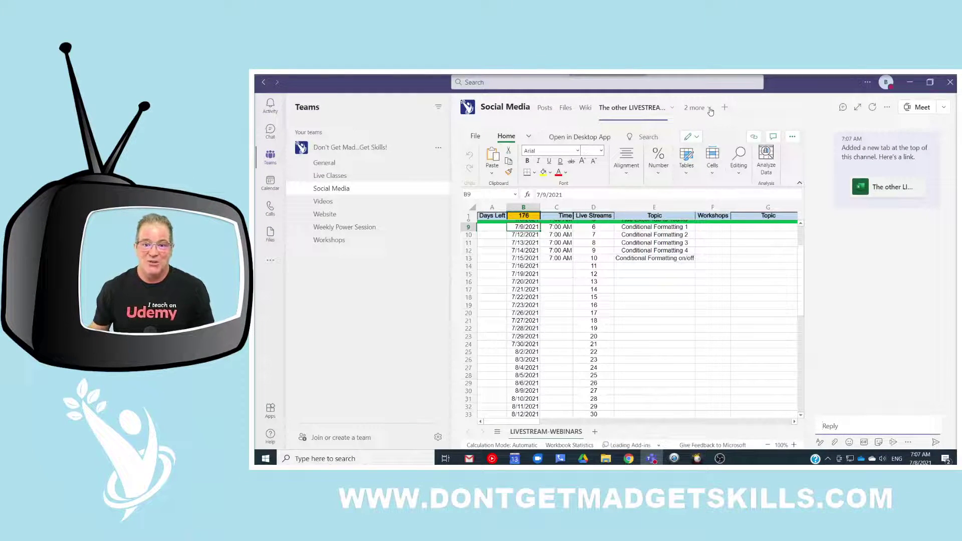
Look over the livestream schedule, then switch to the LIVESTREAM_CALENDAR tab from the overflow list
click(772, 145)
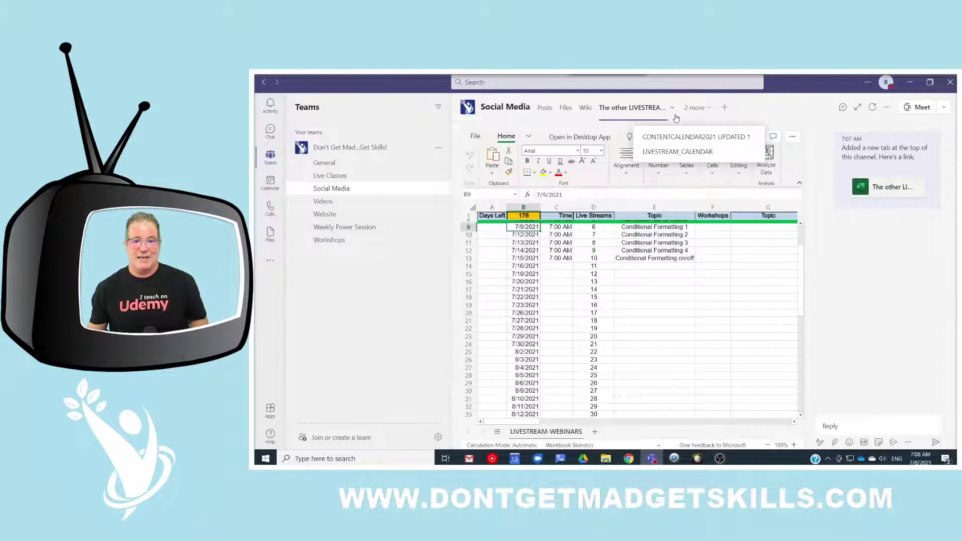
scroll(704, 278, up, 3)
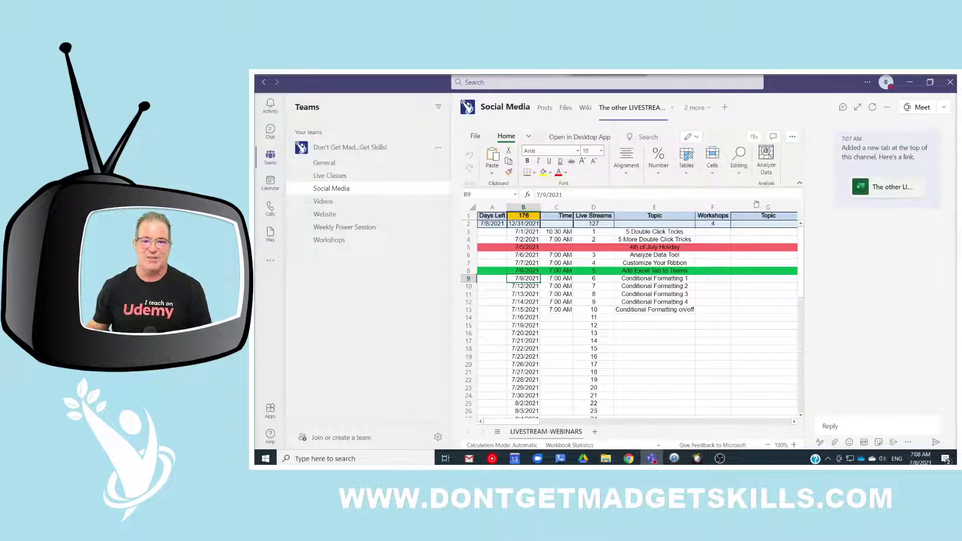
click(689, 110)
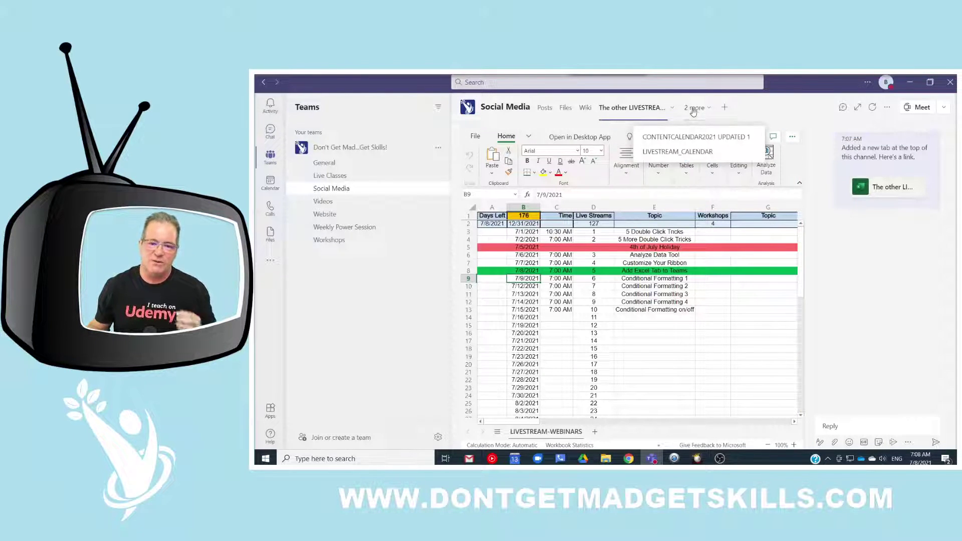
click(700, 152)
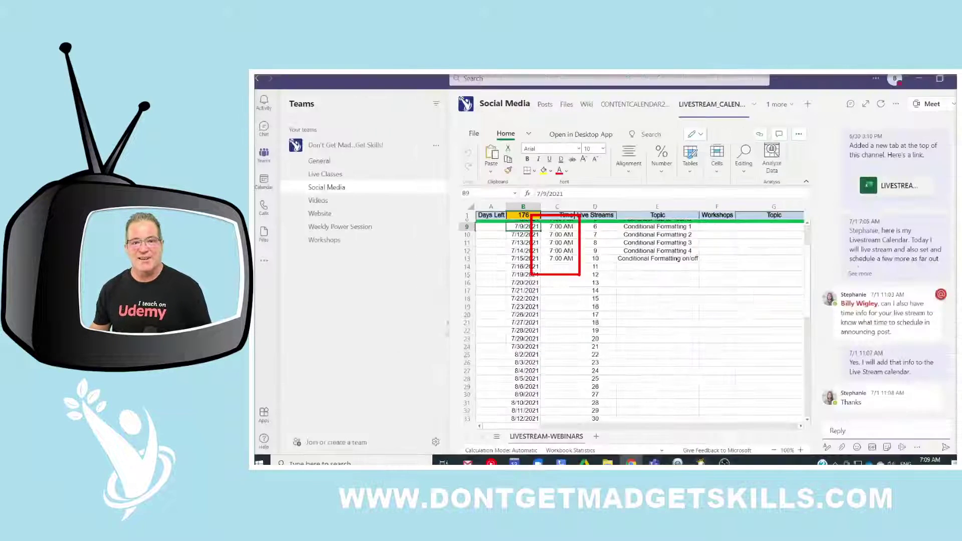
scroll(706, 320, up, 3)
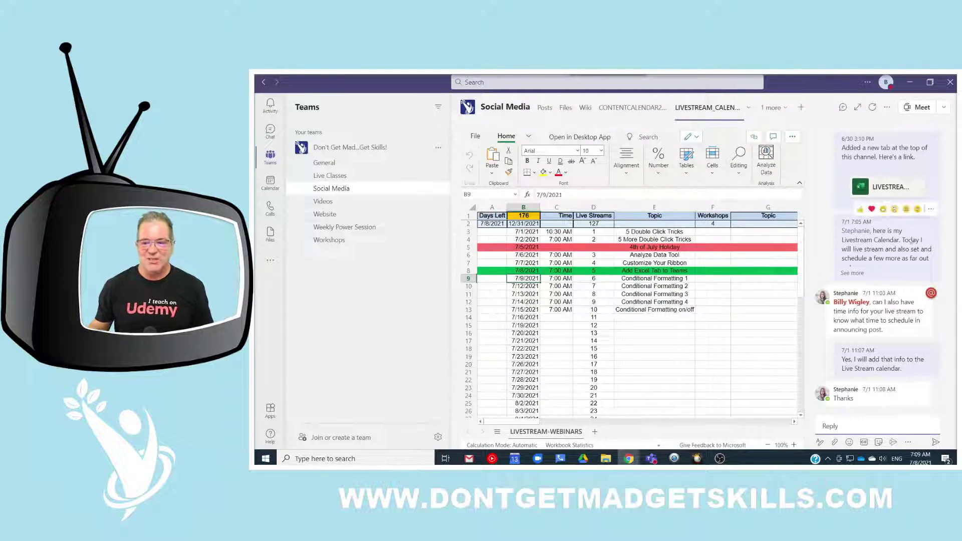
Switch to The other LIVESTREAM SHEET tab from the overflow tab list
mouse_move(900, 317)
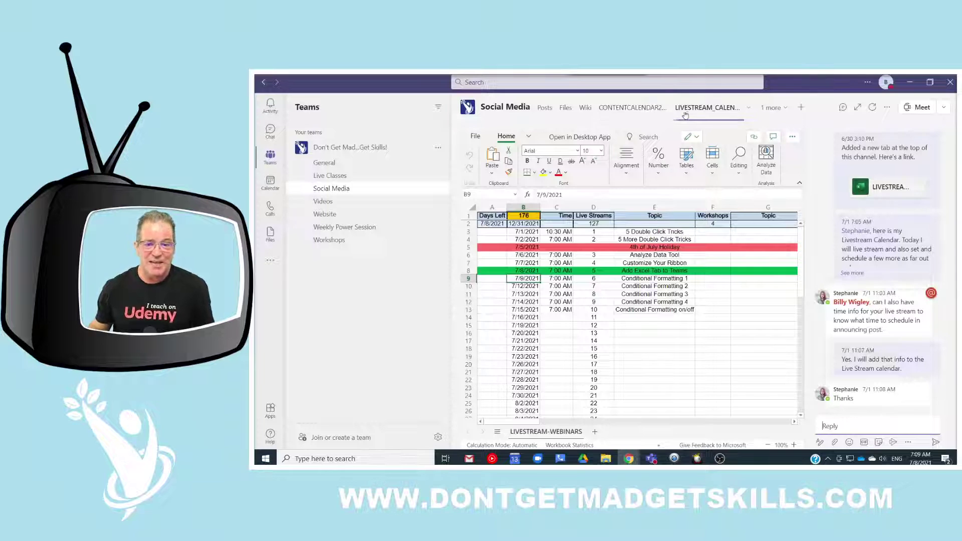
click(749, 110)
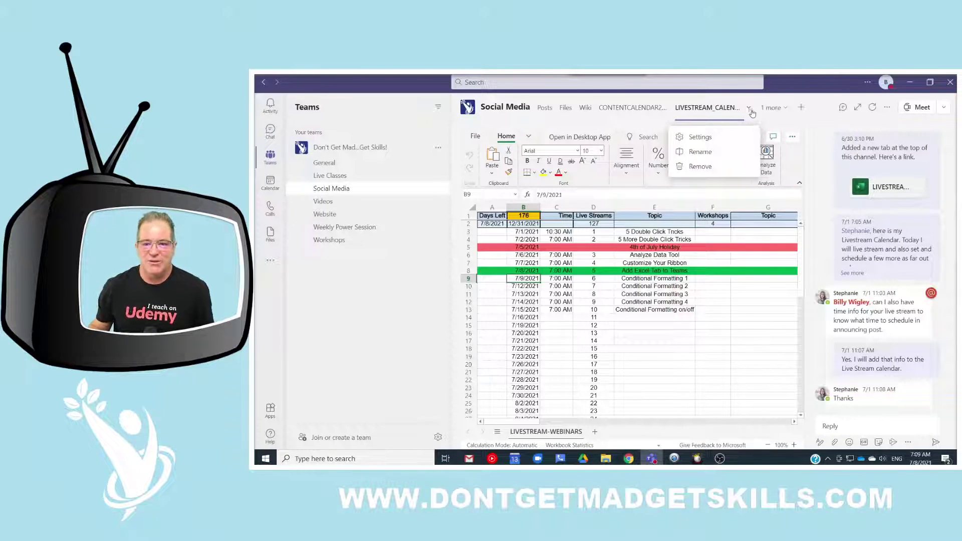
click(785, 109)
click(785, 110)
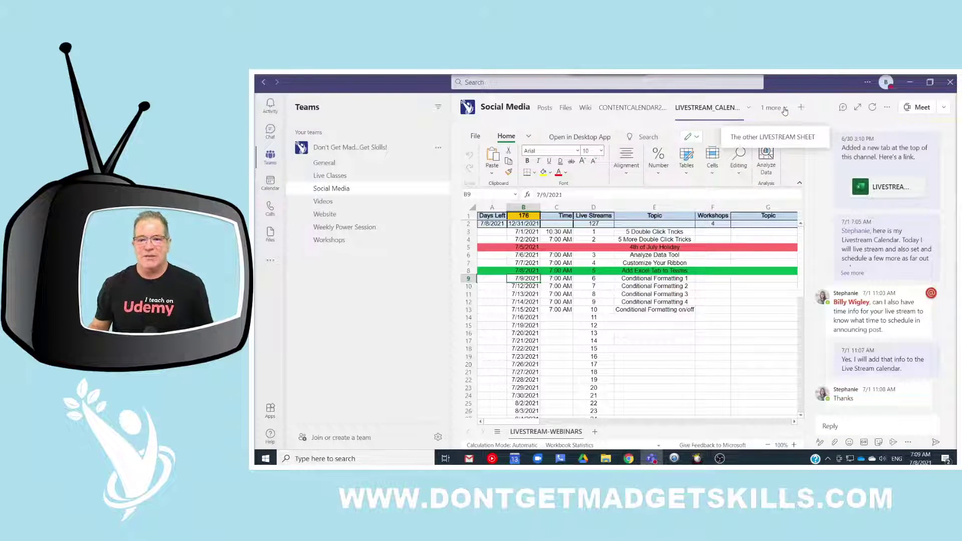
click(785, 138)
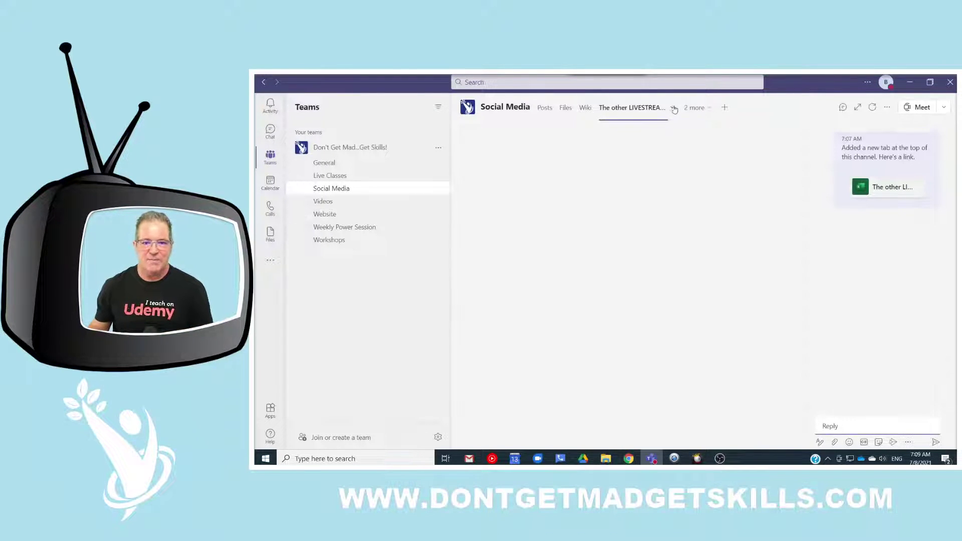
Remove 'The other LIVESTREAM SHEET' tab from the Social Media channel, confirming the removal
click(674, 109)
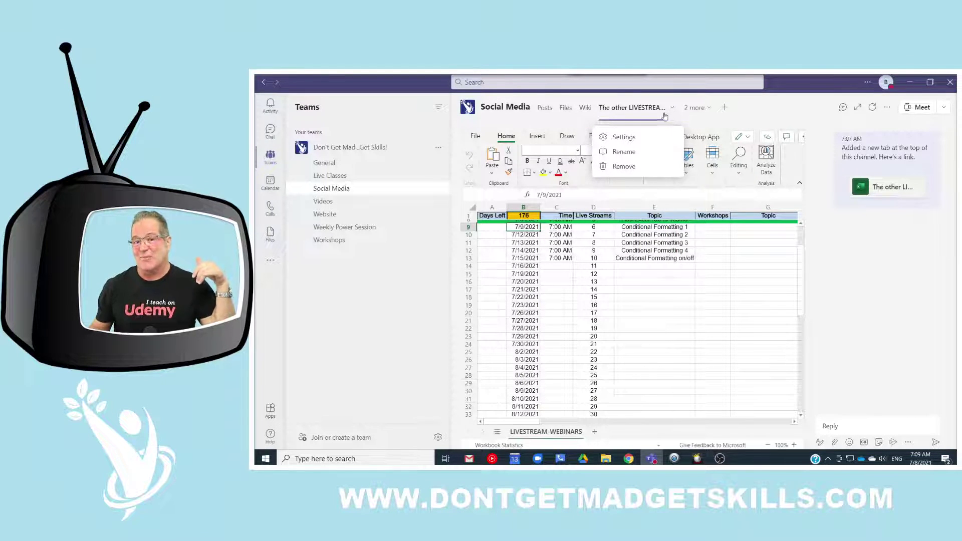
click(646, 169)
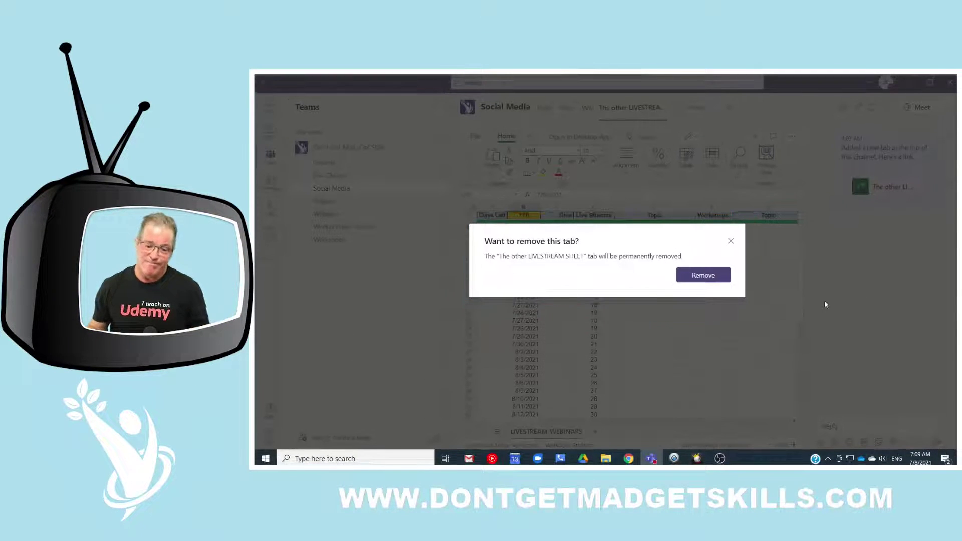
click(704, 275)
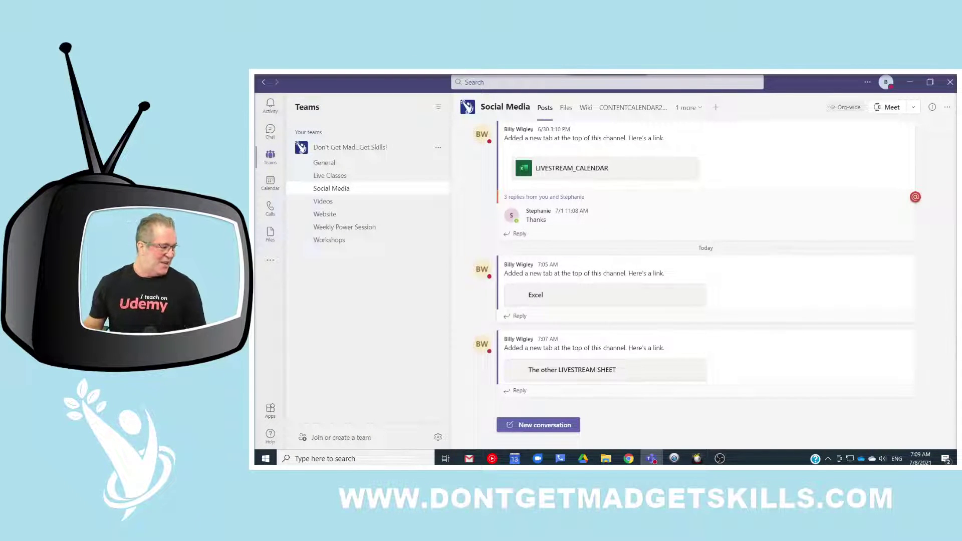
Minimize Teams and bring up the Chrome window showing dontgetmadgetskills.com/7stepslive live classes
click(911, 83)
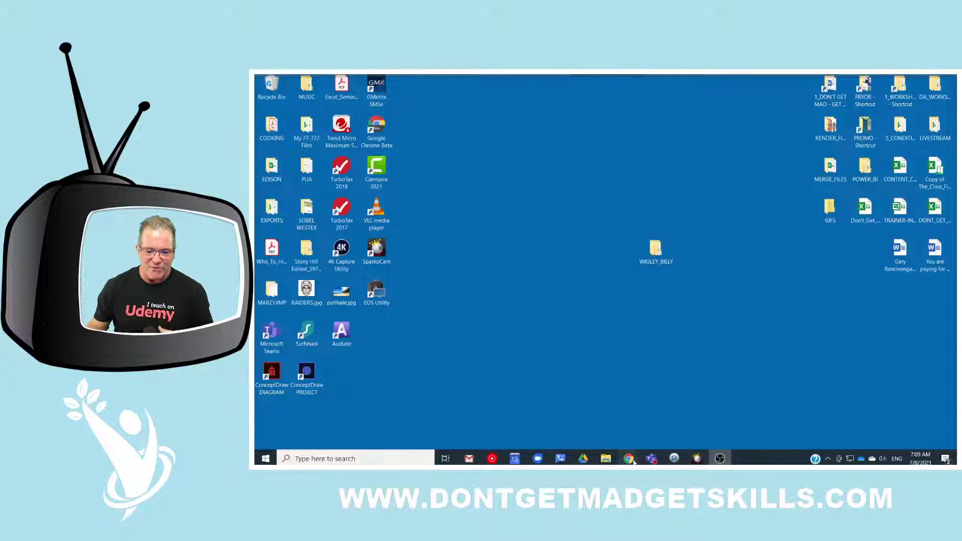
click(636, 431)
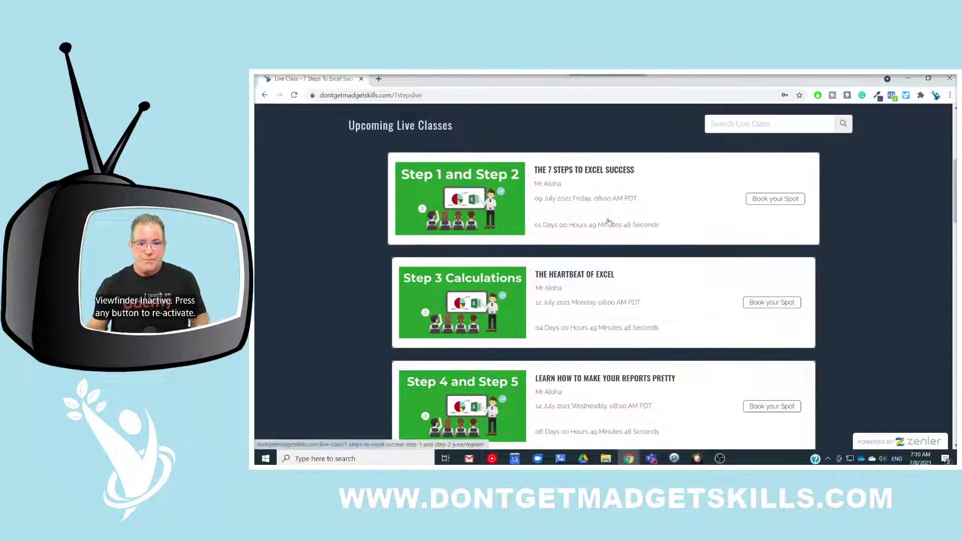
scroll(659, 371, down, 2)
scroll(659, 371, down, 3)
scroll(661, 363, up, 5)
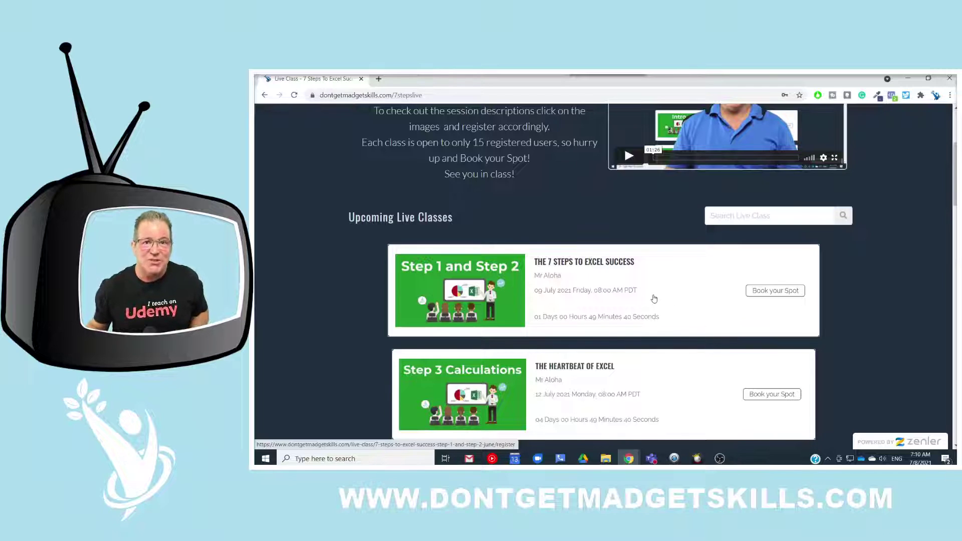
scroll(640, 292, down, 2)
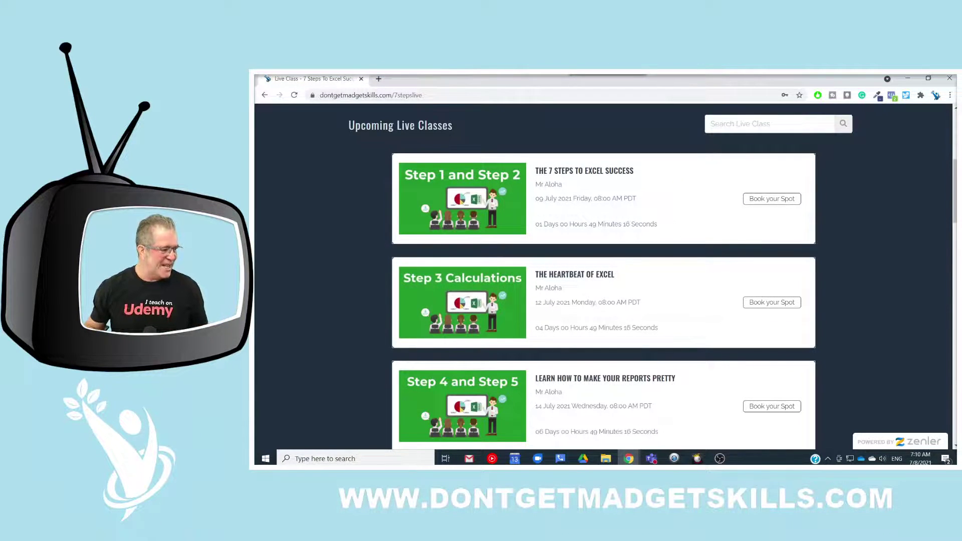
key(alt+Tab)
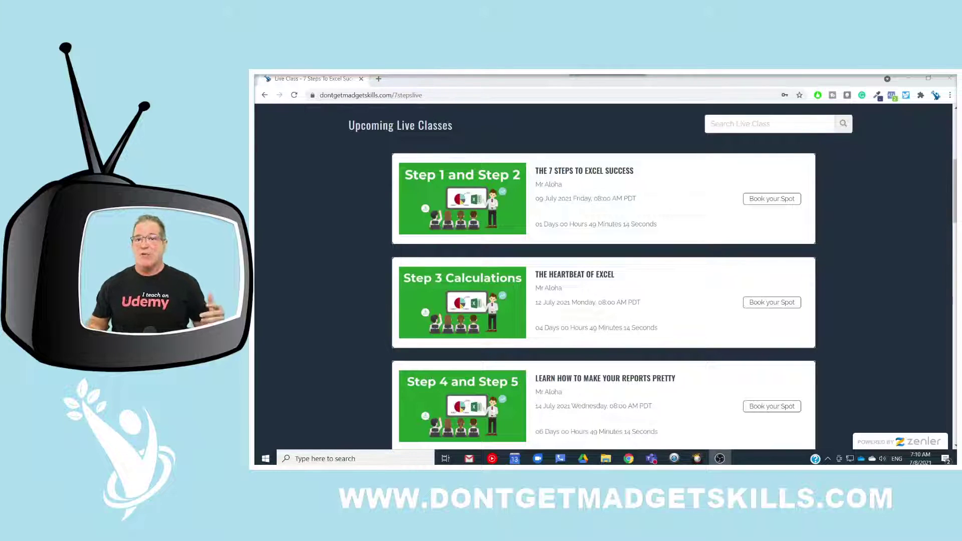